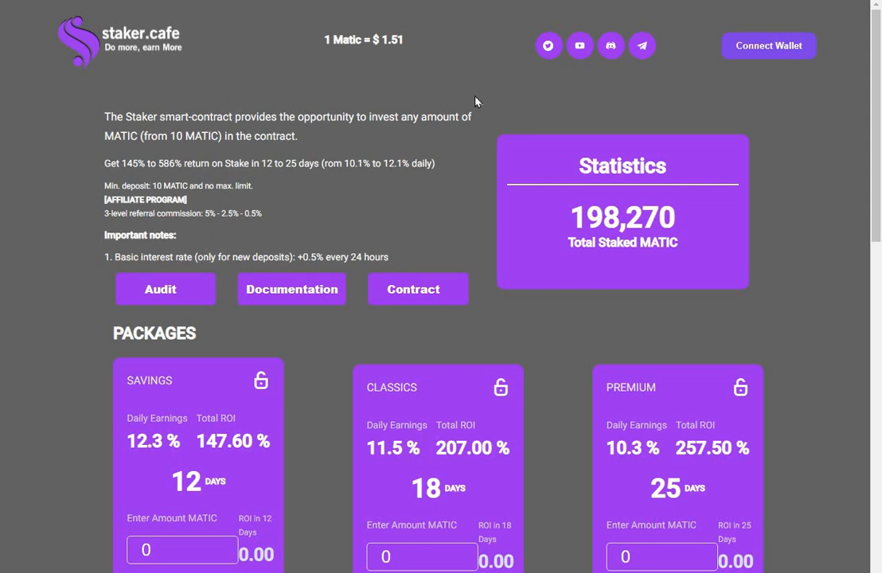
pyautogui.moveTo(877, 76); pyautogui.dragTo(879, 97)
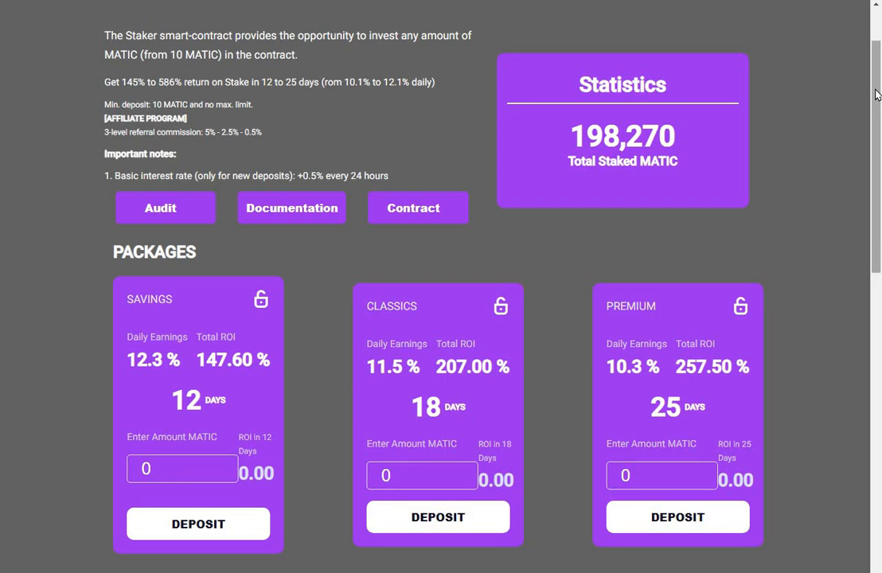
pyautogui.moveTo(876, 94); pyautogui.dragTo(880, 200)
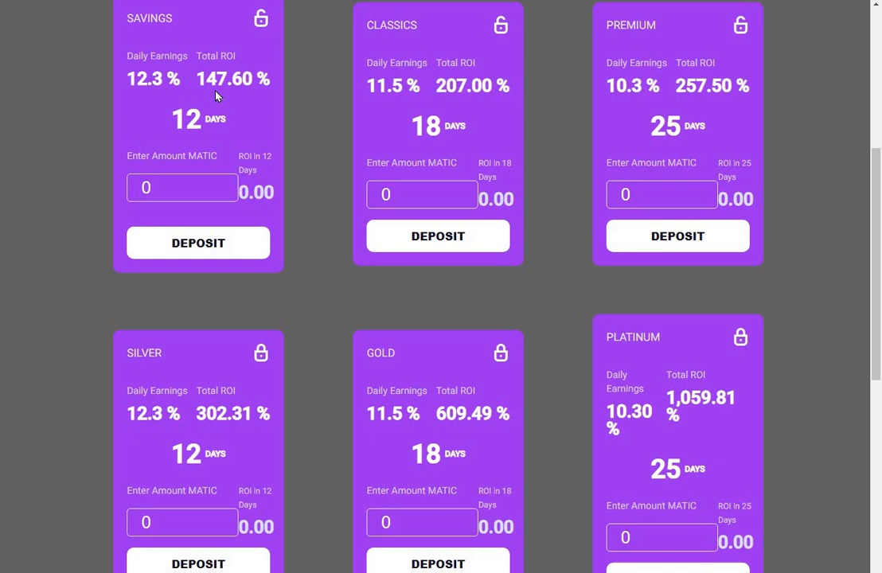
# - Enter 100 MATIC in the Savings card to see its 147.60 MATIC ROI over 12 days
pyautogui.click(170, 188)
pyautogui.write('1')
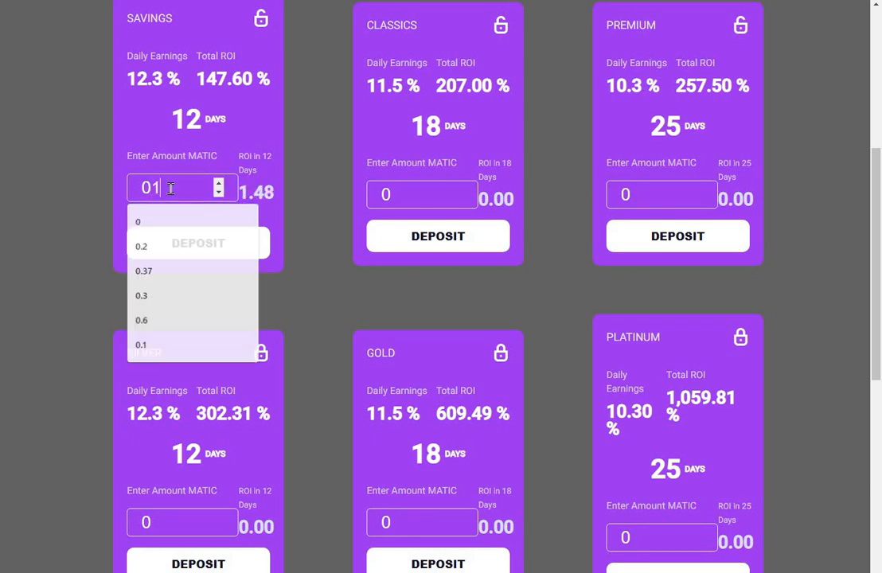
pyautogui.write('00')
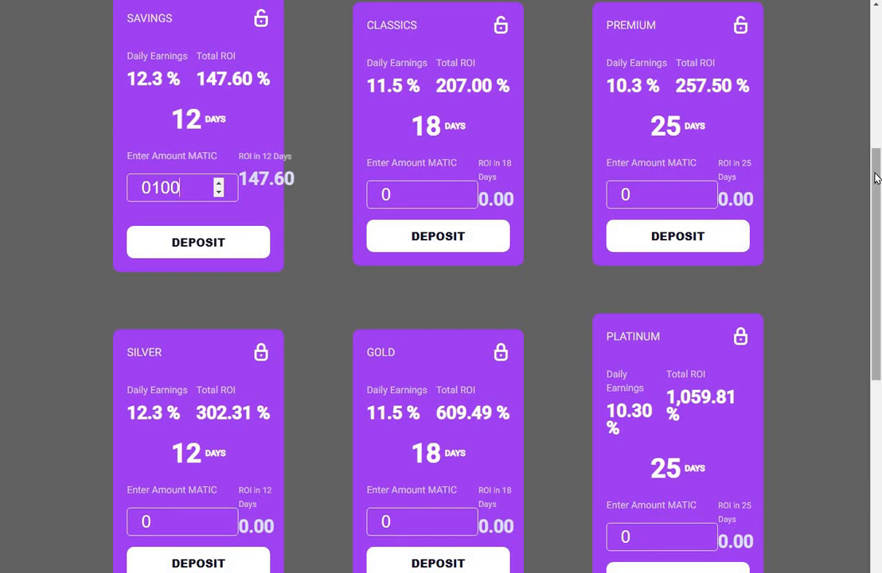
pyautogui.moveTo(876, 177); pyautogui.dragTo(879, 403)
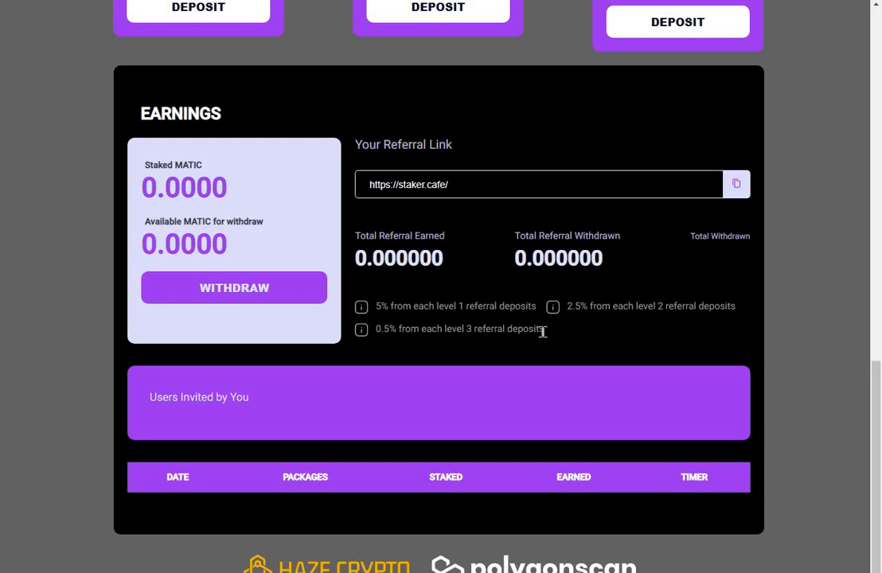
pyautogui.moveTo(877, 474); pyautogui.dragTo(863, 95)
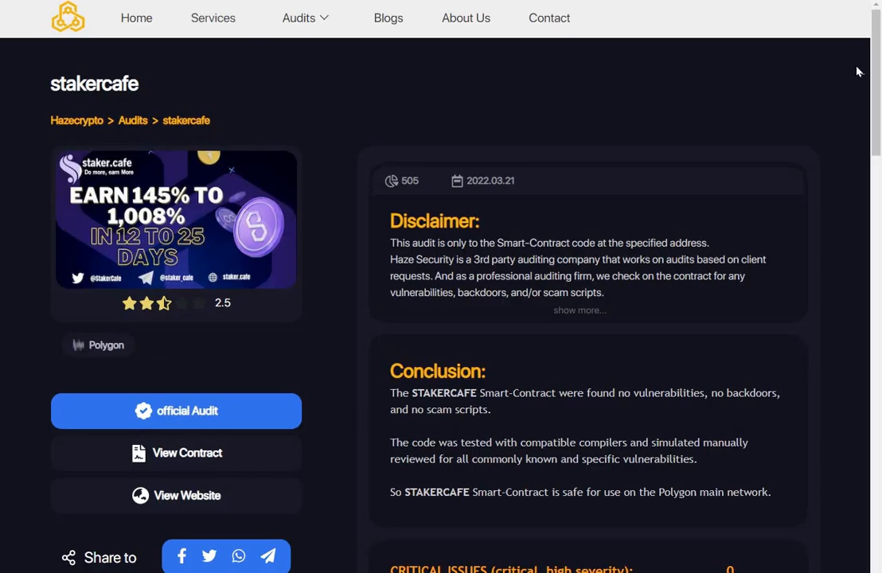
pyautogui.moveTo(874, 39); pyautogui.dragTo(879, 75)
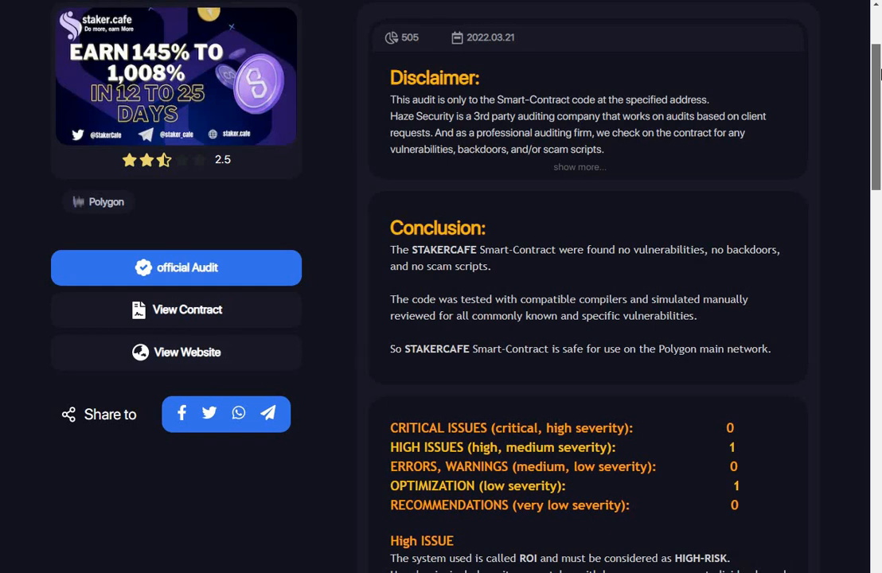
pyautogui.moveTo(879, 76); pyautogui.dragTo(880, 110)
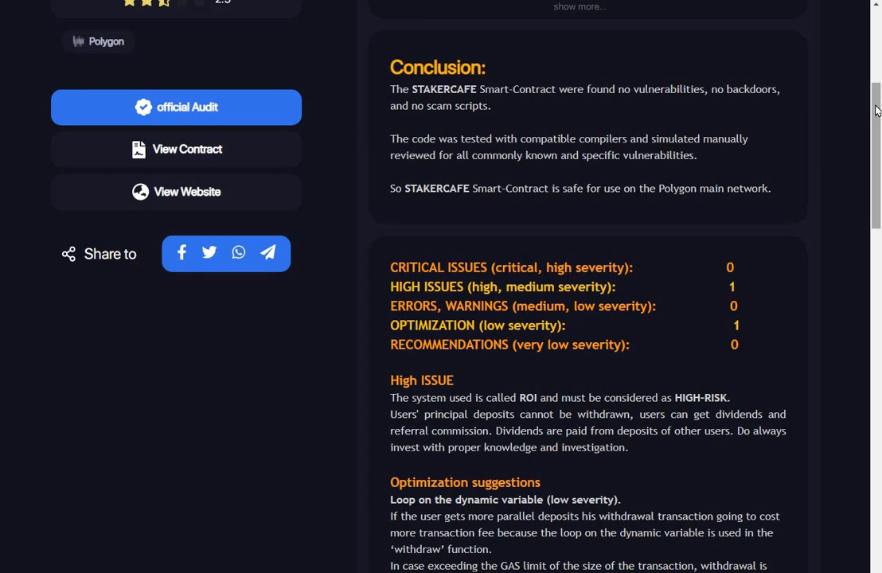
pyautogui.moveTo(876, 109); pyautogui.dragTo(877, 137)
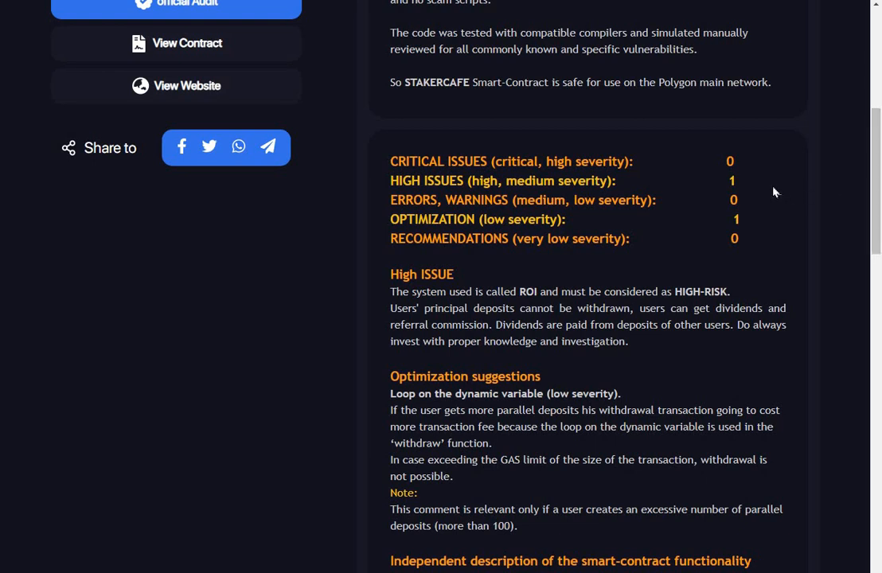
pyautogui.moveTo(876, 162); pyautogui.dragTo(876, 191)
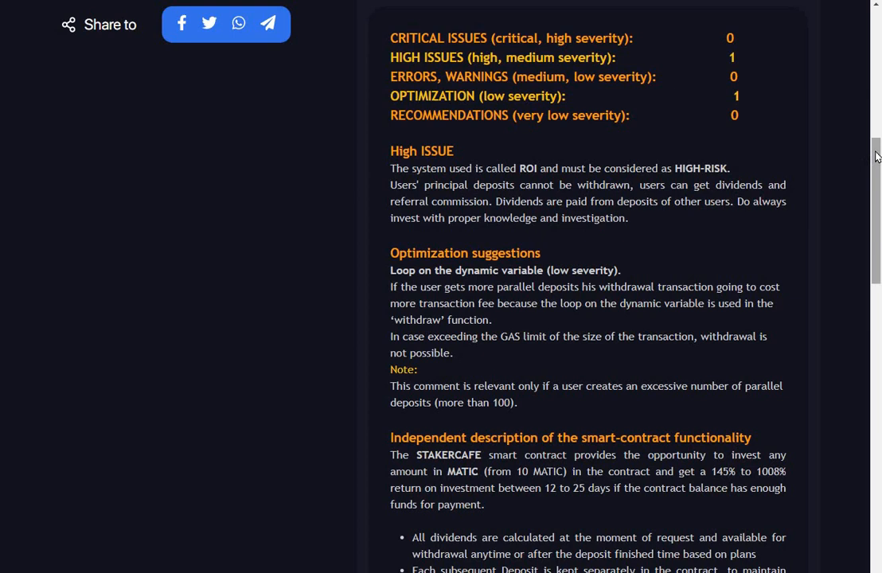
pyautogui.moveTo(876, 155)
pyautogui.mouseDown()
pyautogui.moveTo(878, 319)
pyautogui.moveTo(863, 220)
pyautogui.moveTo(873, 214)
pyautogui.moveTo(878, 303)
pyautogui.mouseUp()
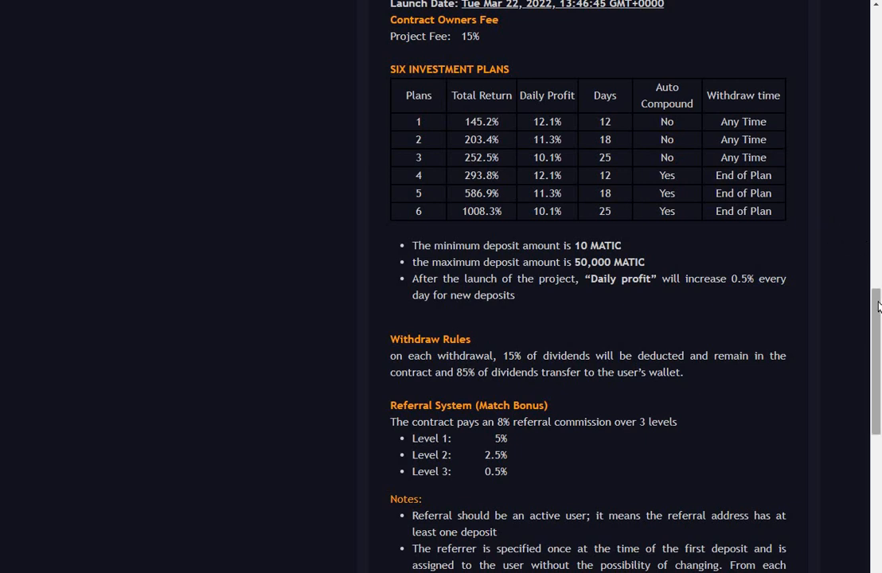
pyautogui.moveTo(877, 307); pyautogui.dragTo(876, 307)
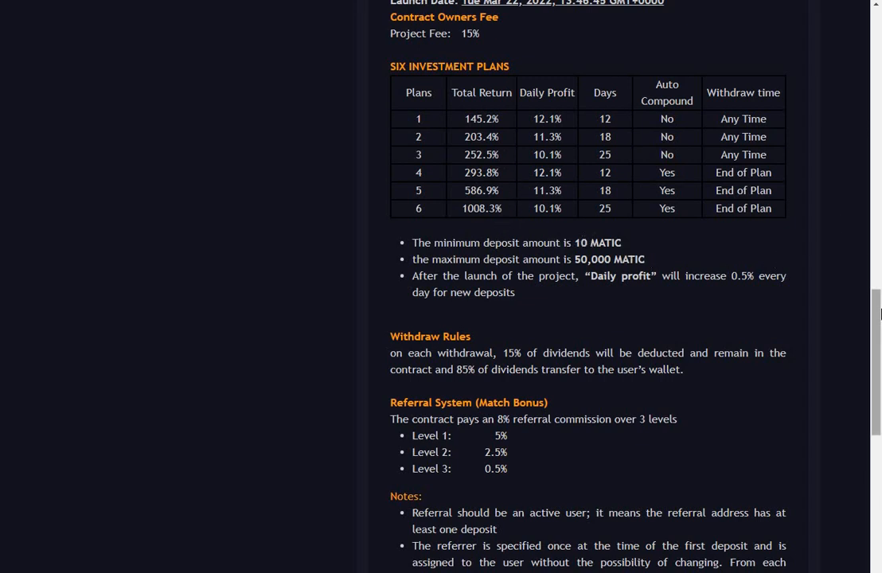
pyautogui.moveTo(876, 315); pyautogui.dragTo(876, 354)
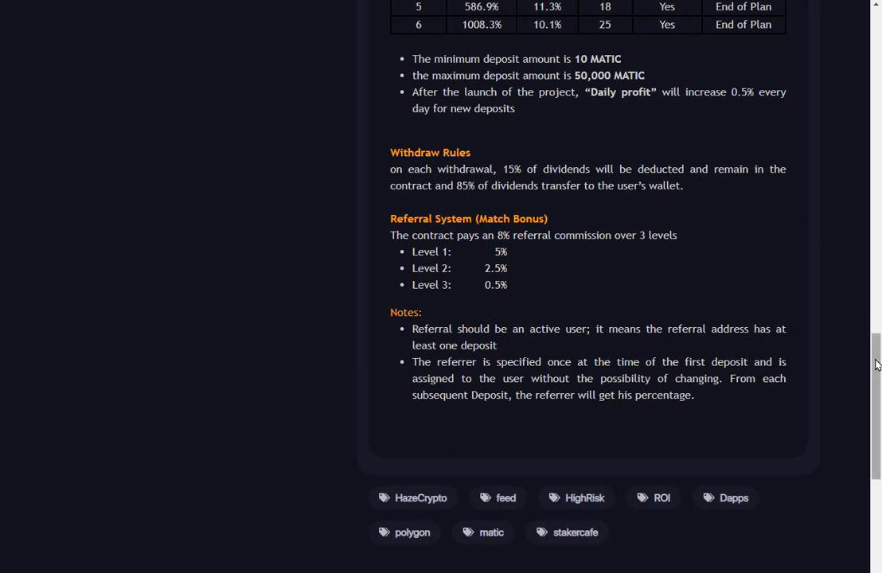
pyautogui.moveTo(876, 365); pyautogui.dragTo(876, 16)
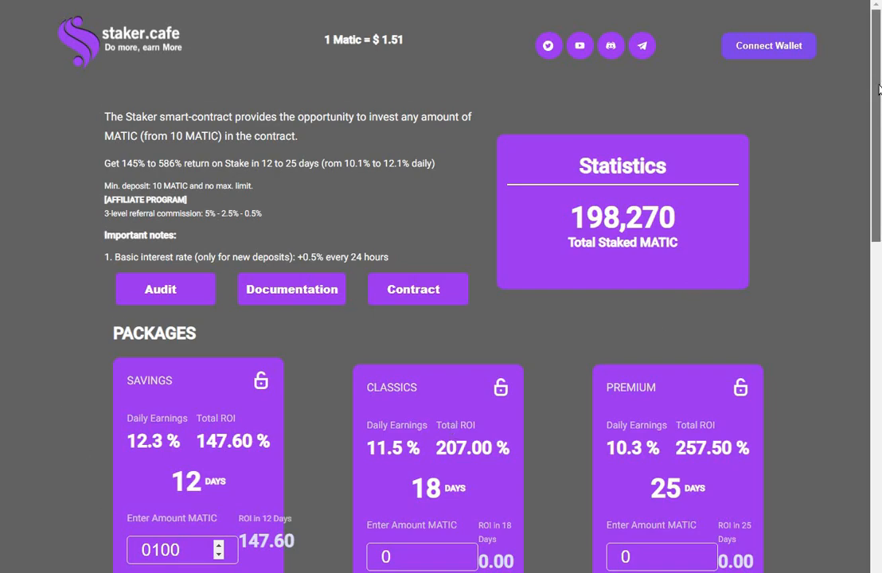
pyautogui.moveTo(877, 82)
pyautogui.mouseDown()
pyautogui.moveTo(879, 216)
pyautogui.moveTo(879, 183)
pyautogui.mouseUp()
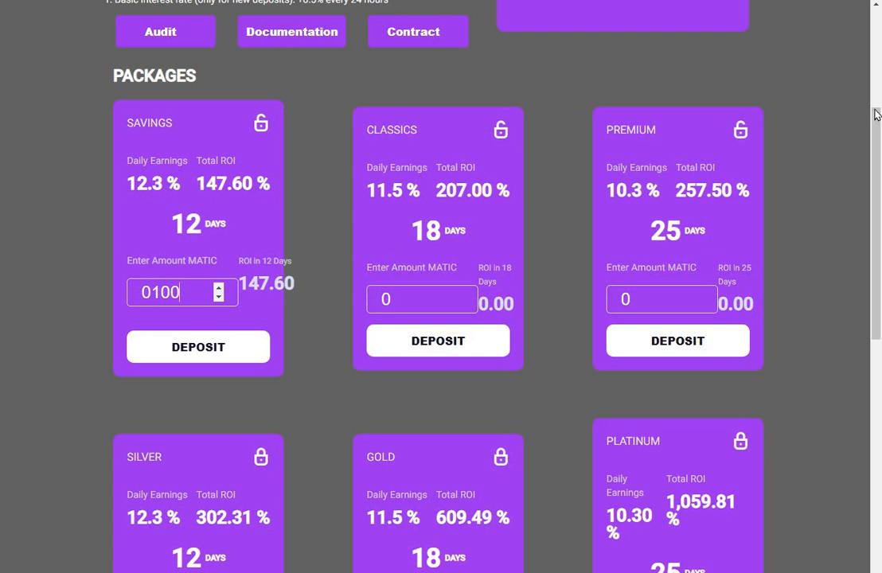
pyautogui.moveTo(879, 135); pyautogui.dragTo(879, 217)
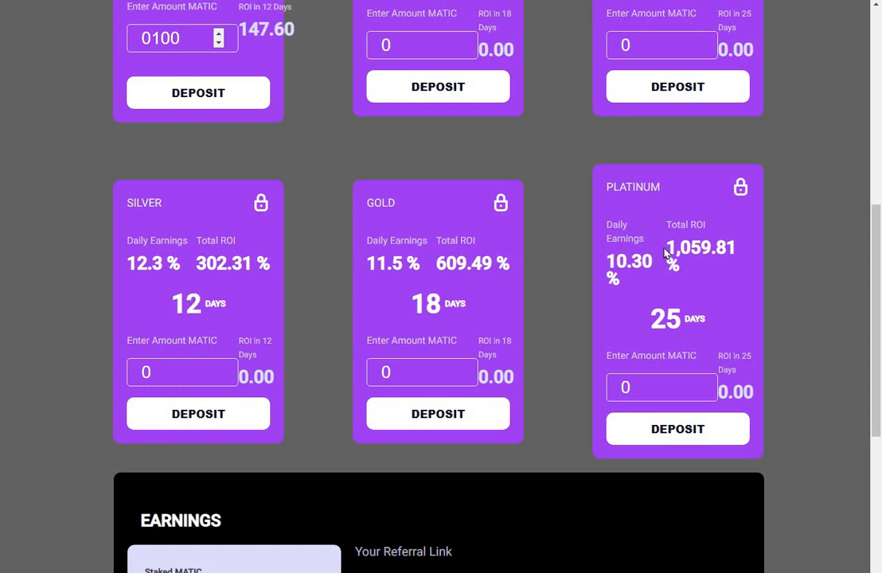
pyautogui.moveTo(876, 321); pyautogui.dragTo(871, 103)
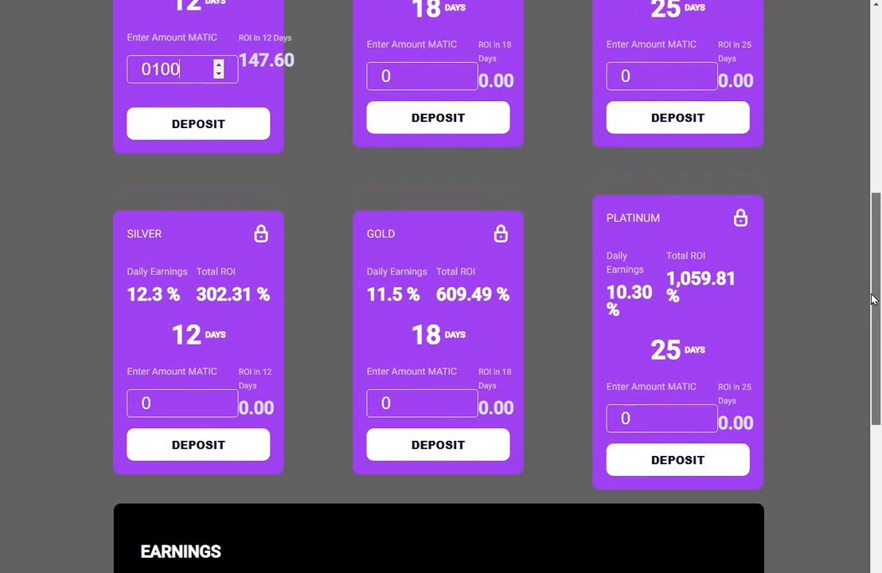